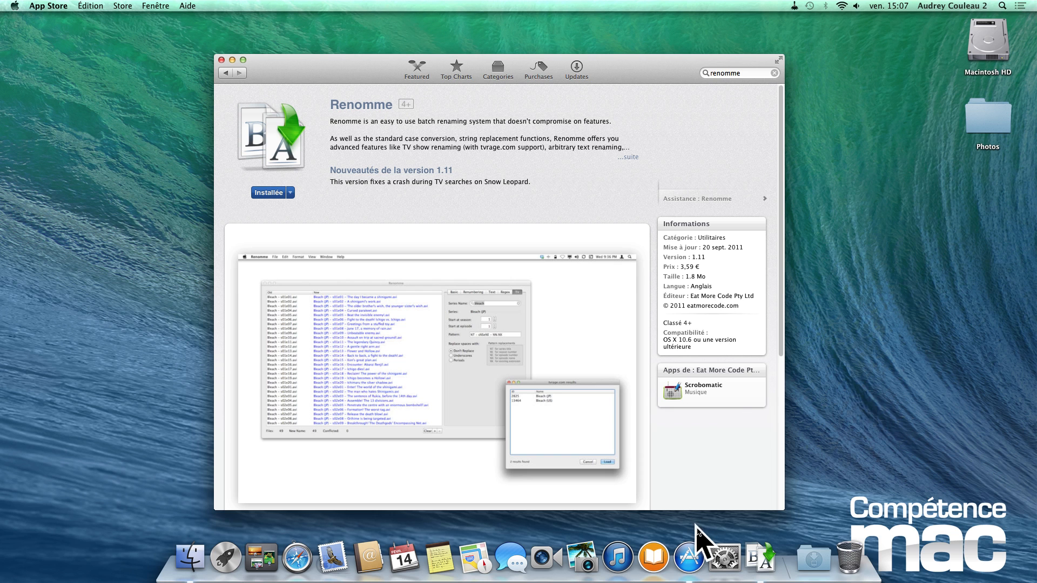
Quit the App Store and display Renomme's Basic renaming options
right_click(692, 556)
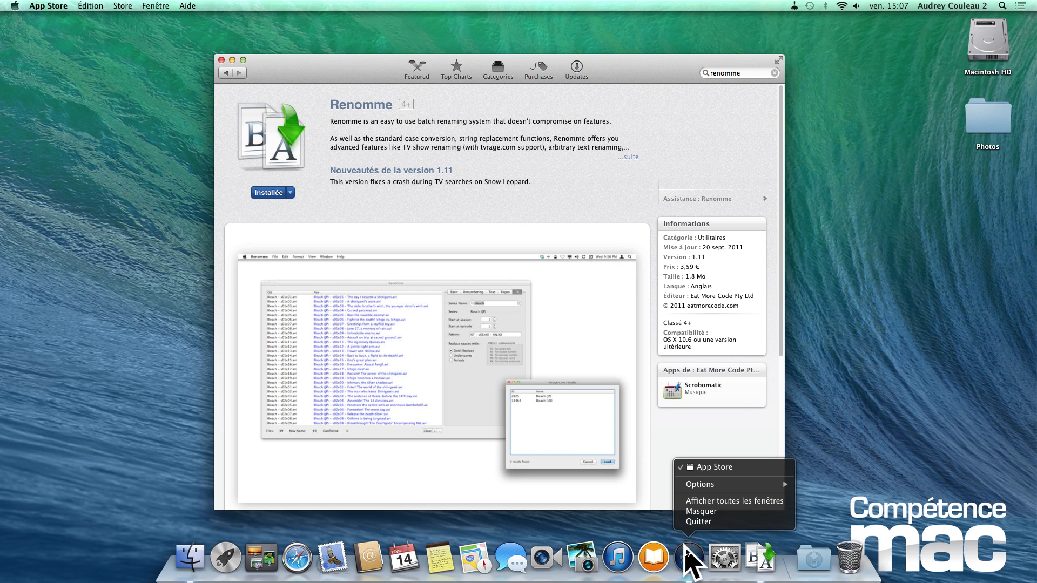
left_click(697, 511)
left_click_drag(514, 185, 516, 194)
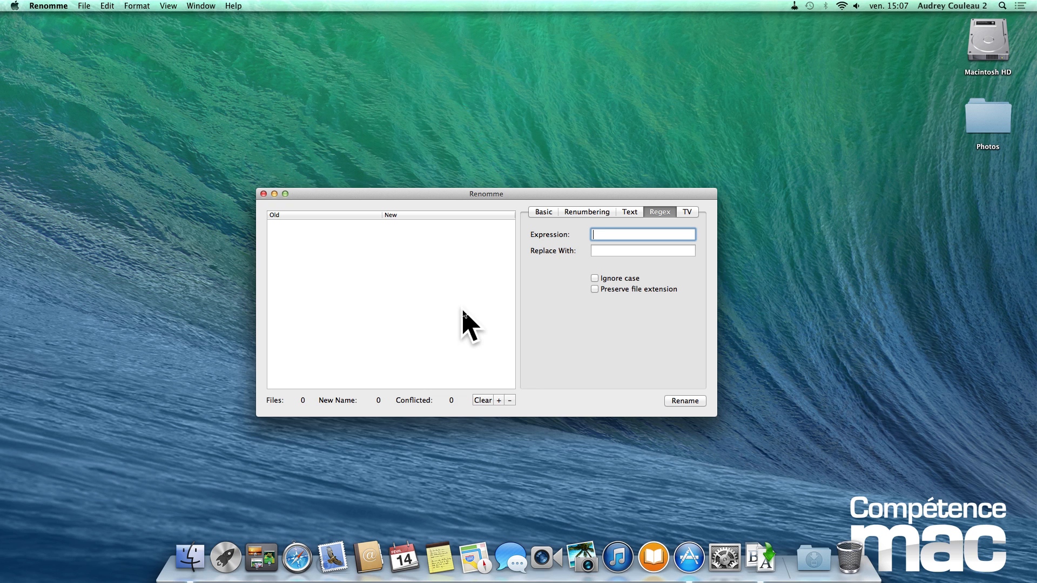
left_click(544, 212)
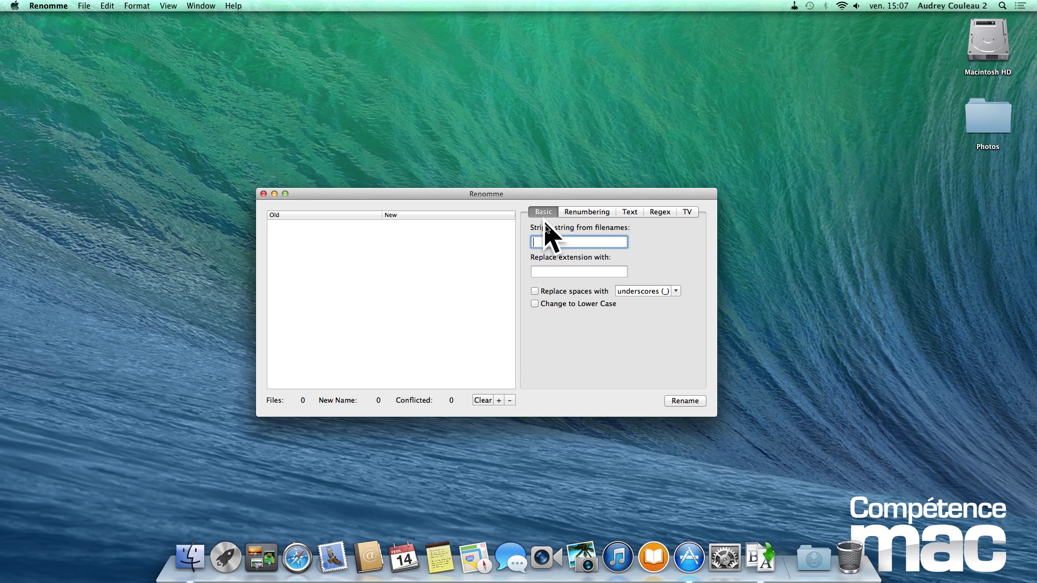
Add all the JPG images from the desktop's Photos folder to Renomme's file list and close the folder window
double_click(991, 121)
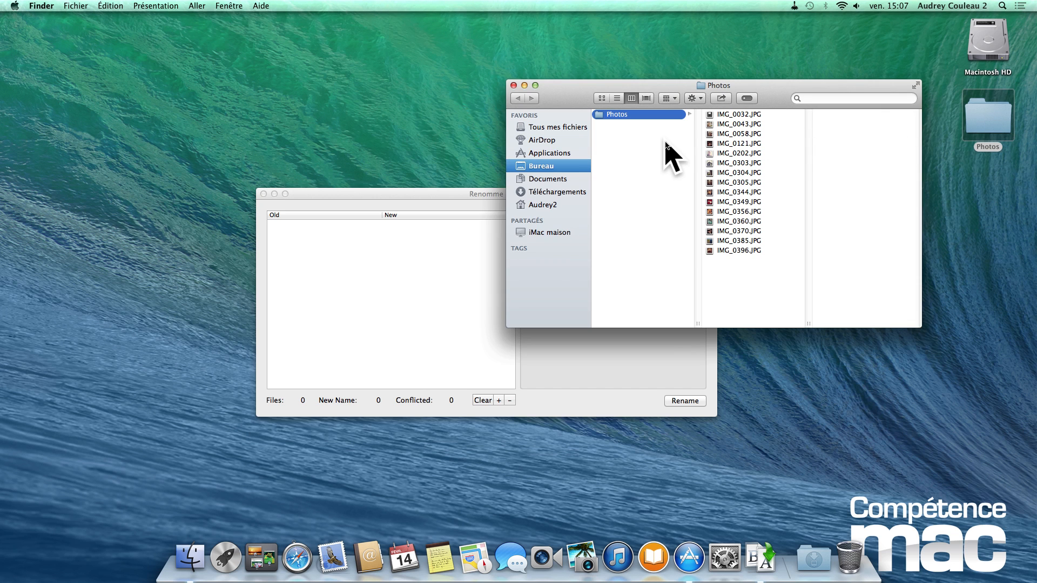
left_click_drag(775, 98, 766, 135)
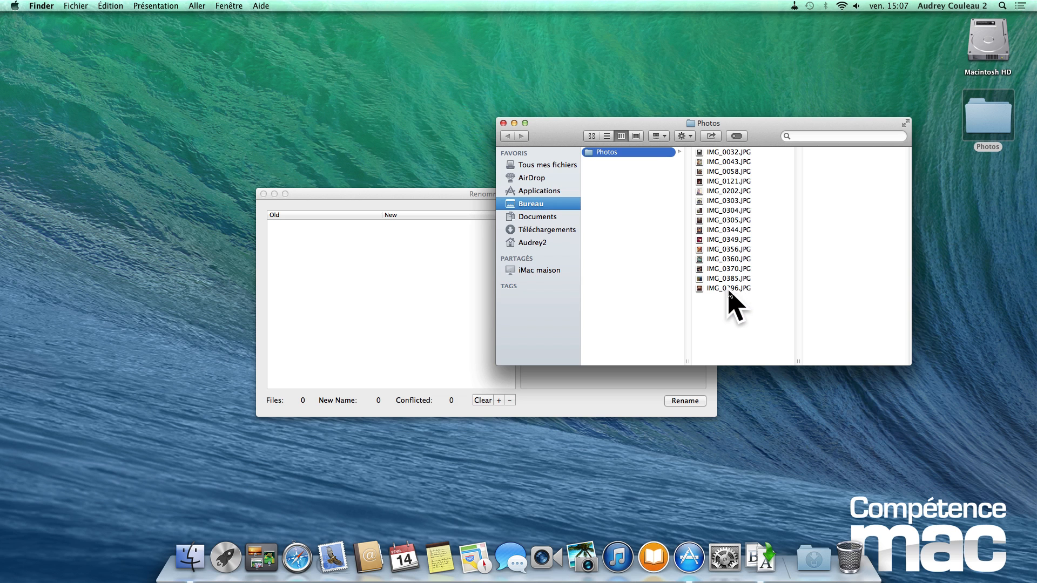
left_click(734, 233)
key("super+a")
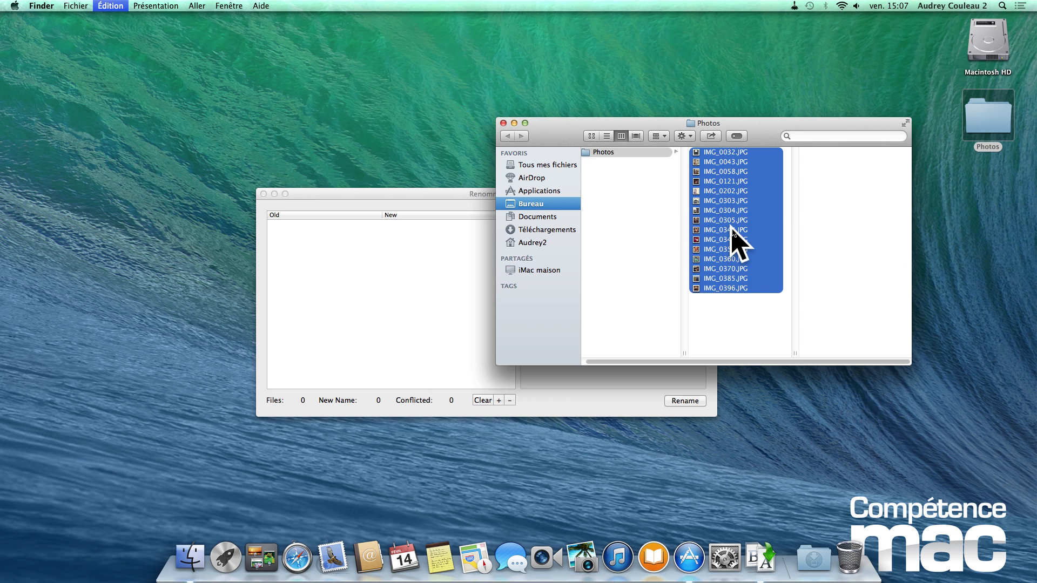
left_click_drag(725, 201, 385, 281)
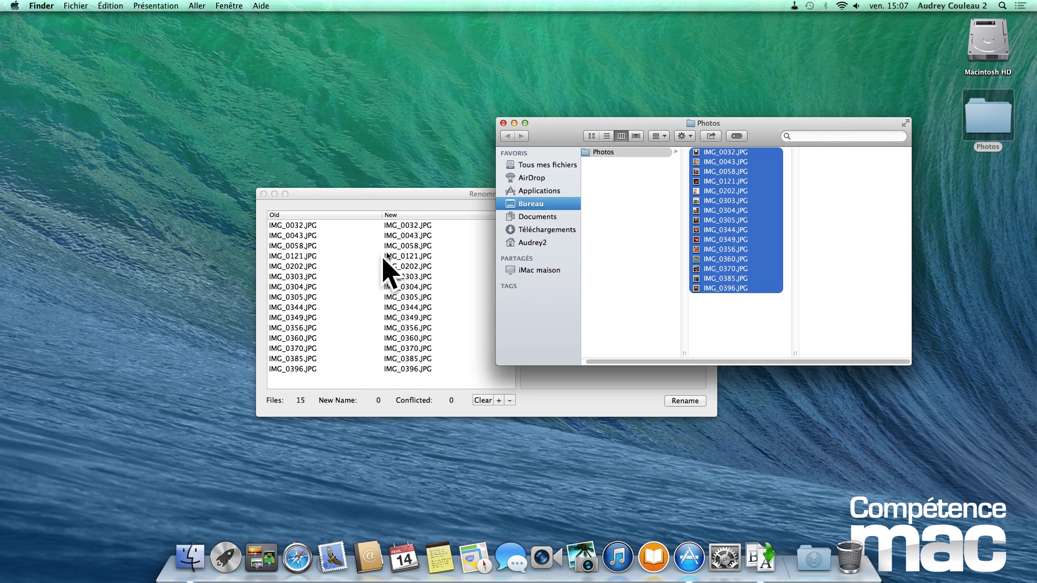
left_click(503, 124)
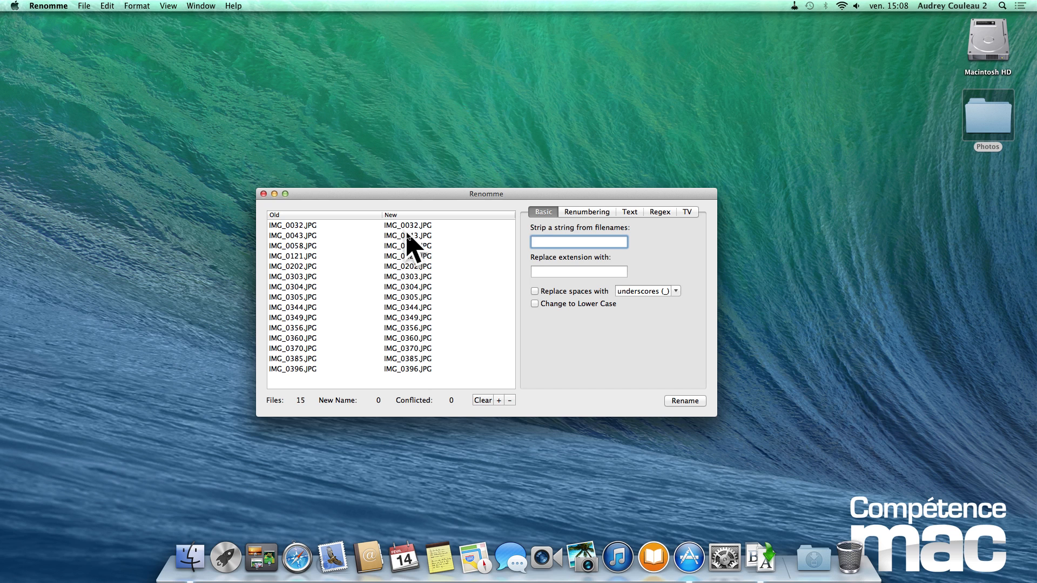
Try stripping "IMG_" from the file names, with the conversion to lower case briefly switched on and off
type("IMG_")
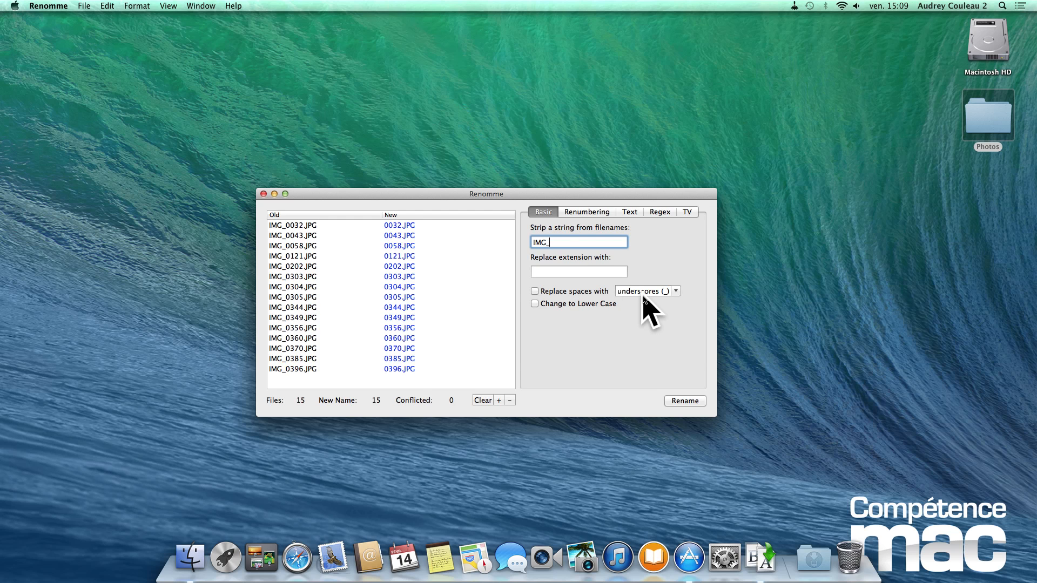
left_click(535, 304)
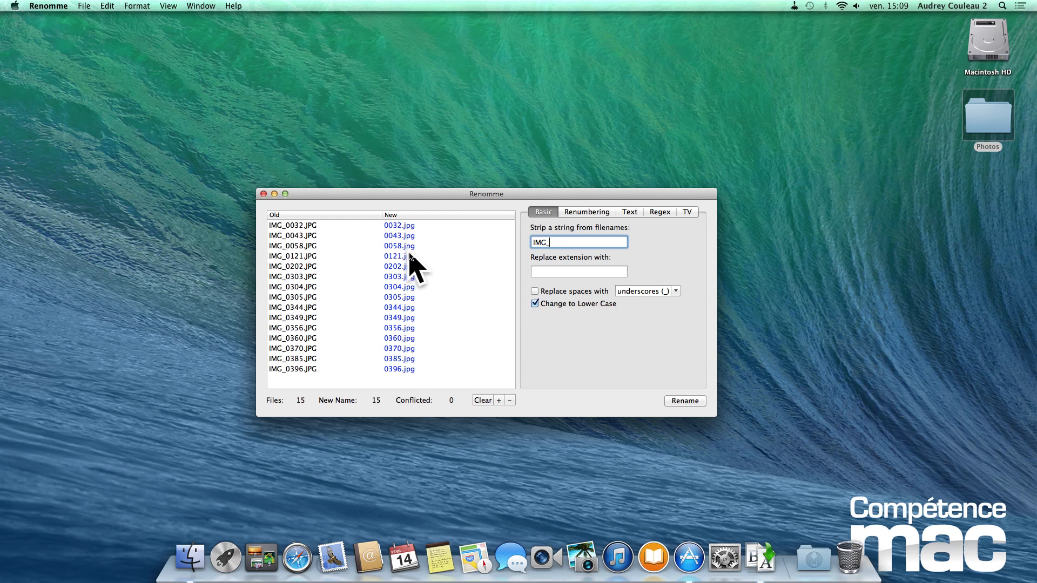
left_click(535, 304)
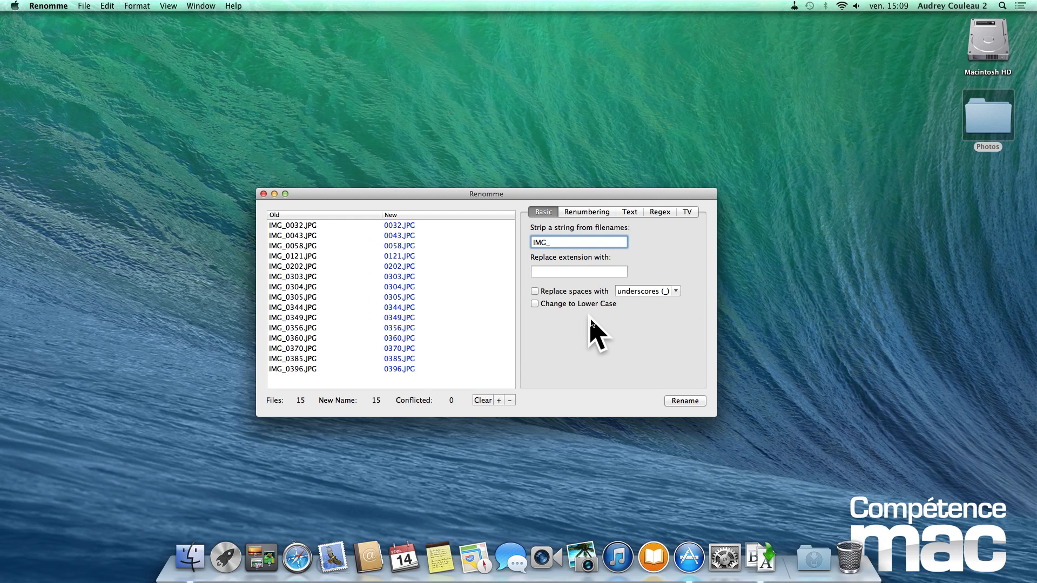
Clear the string set for stripping from the file names
key("BackSpace")
key("BackSpace")
key("BackSpace")
key("BackSpace")
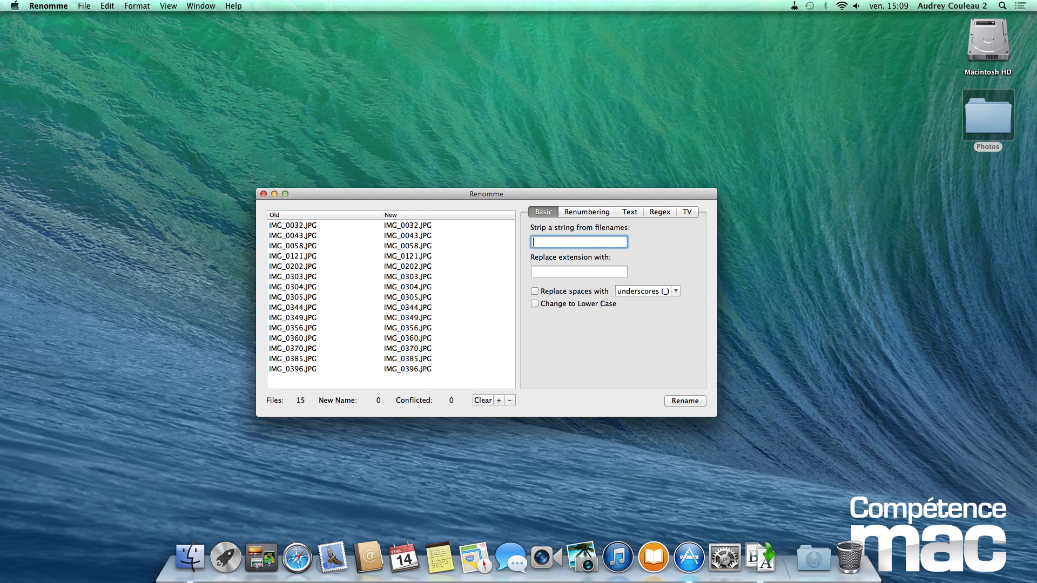
Set the renumbering pattern to "Vacances_%N.%E" to preview sequential names with the existing extension
left_click(597, 215)
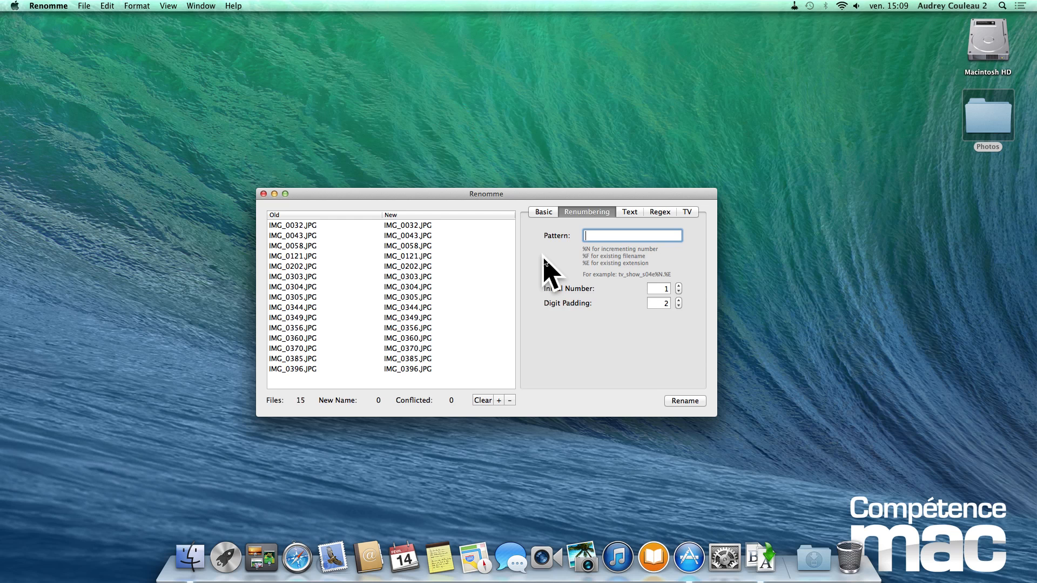
type("Vacanc")
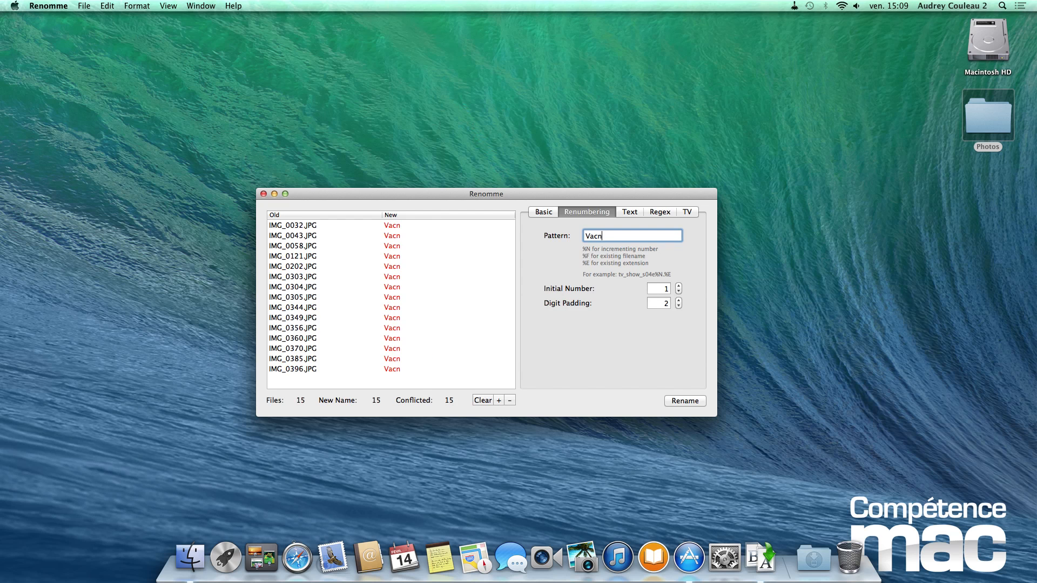
type("es")
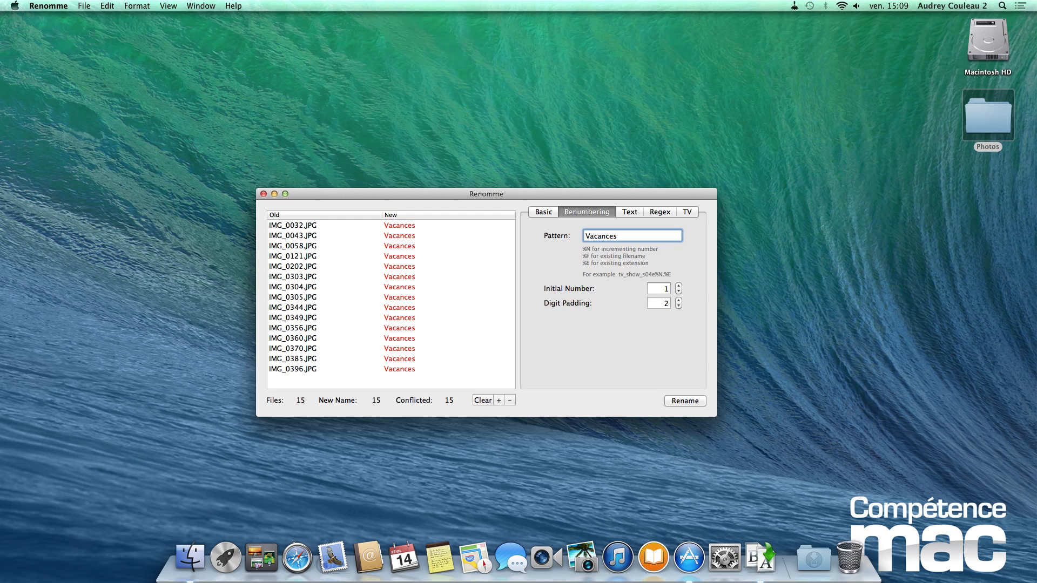
type("_")
type("%N")
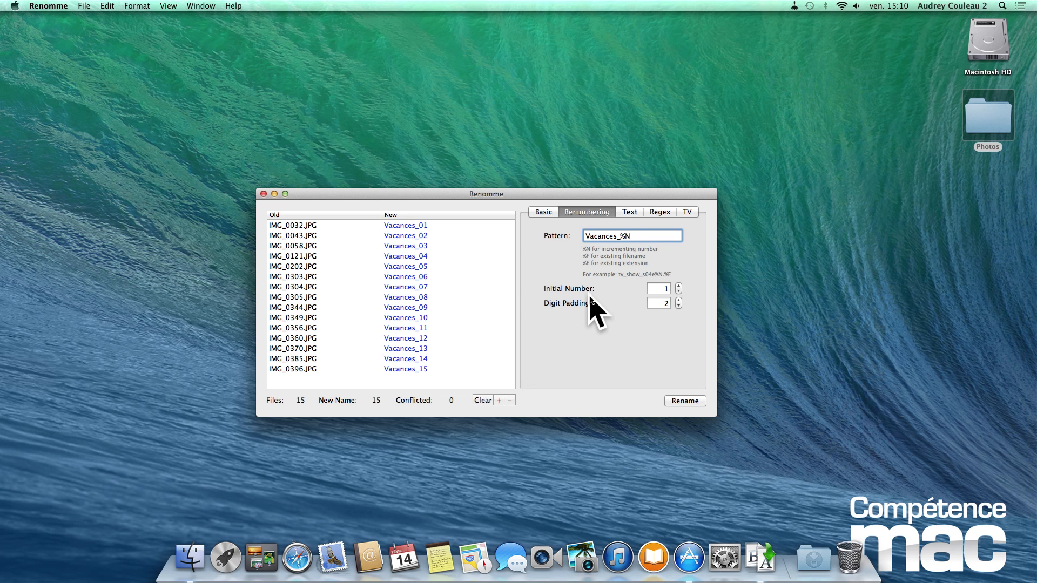
type(".%E")
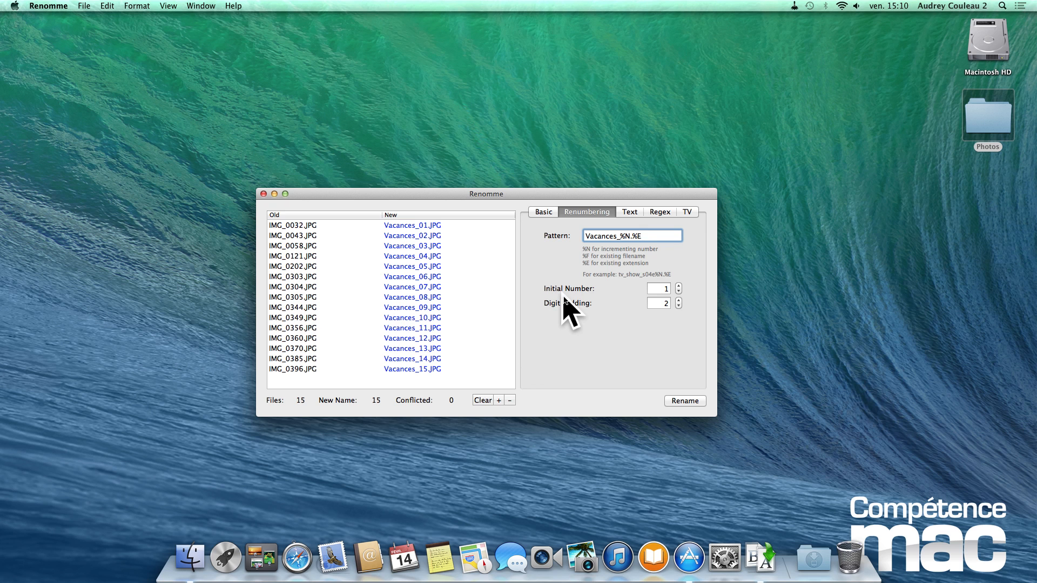
Try a higher initial number for the renumbering and bring it back to 1
left_click(680, 287)
left_click(679, 286)
left_click(680, 293)
left_click(680, 293)
Try digit paddings from 1 to 5 for the renumbering and settle on 3
left_click(679, 306)
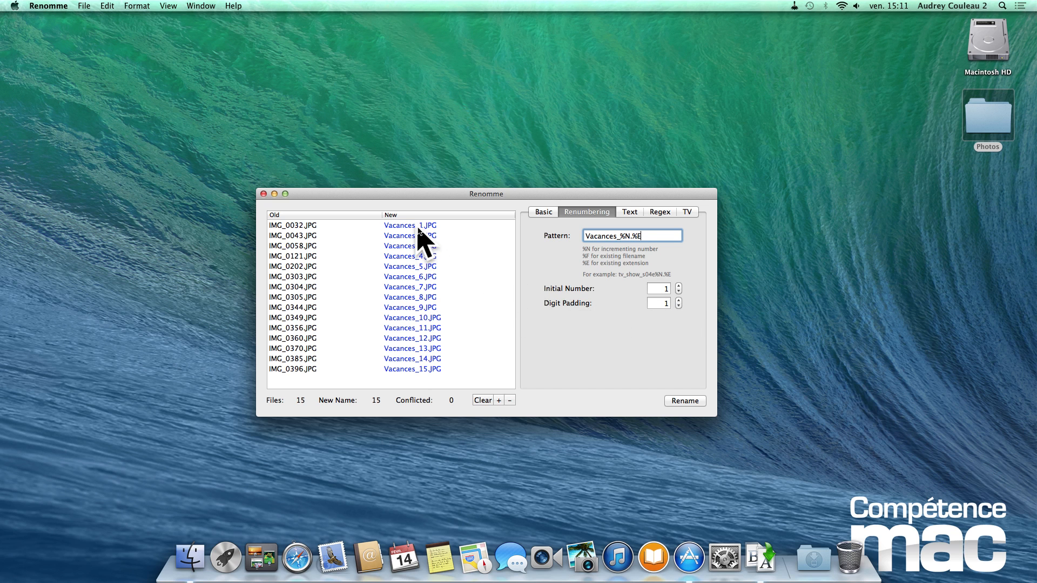
left_click(679, 301)
left_click(678, 300)
left_click(679, 300)
left_click(679, 300)
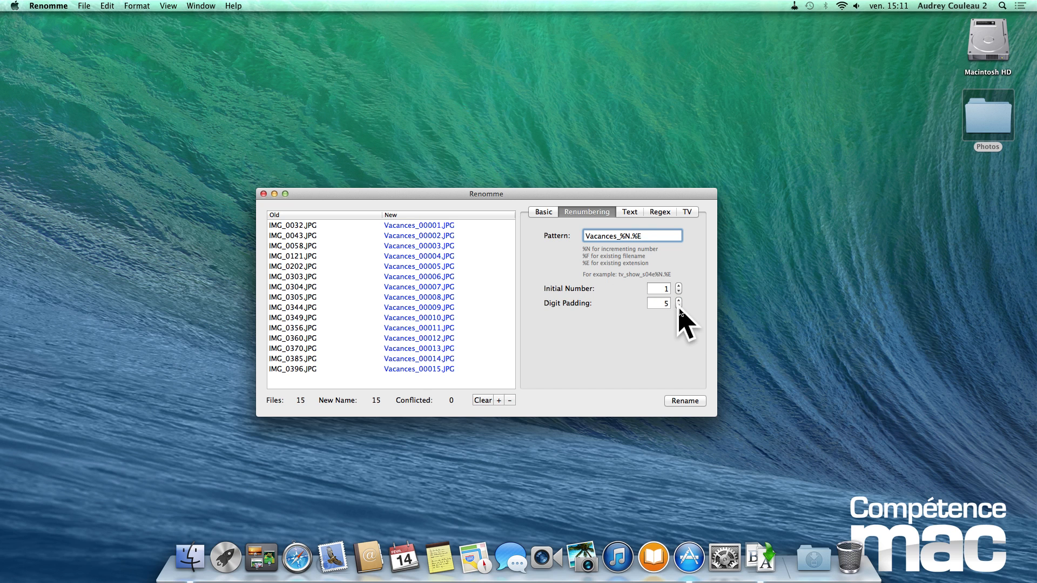
left_click(679, 307)
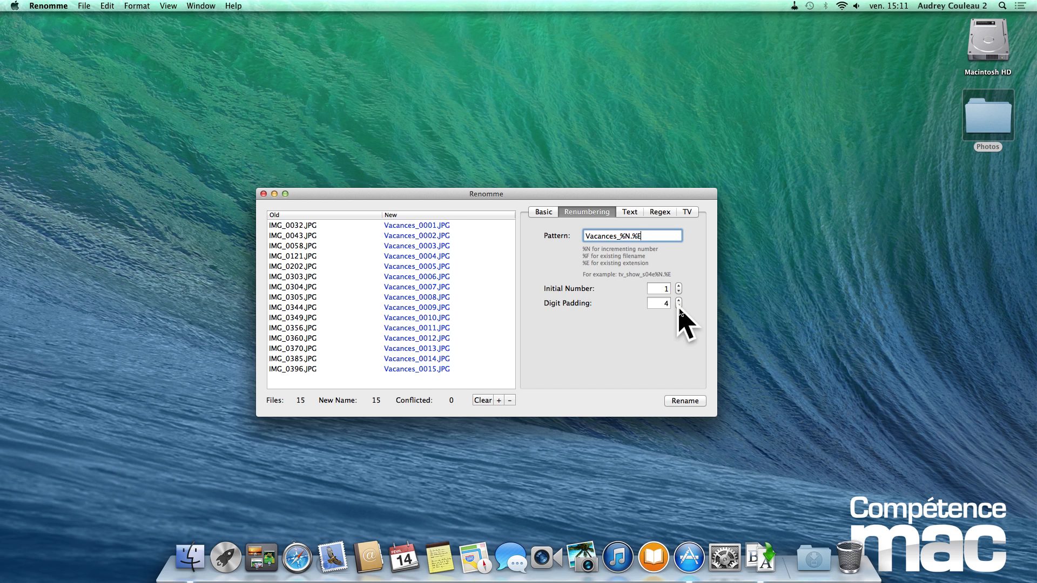
left_click(679, 306)
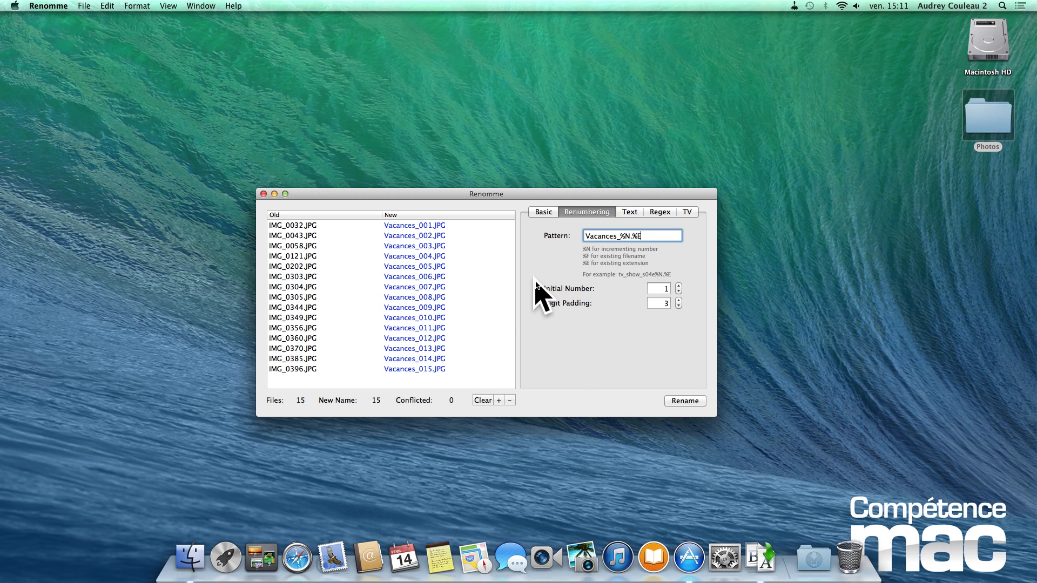
Clear the whole renumbering pattern
key("BackSpace")
key("BackSpace")
key("BackSpace")
key("BackSpace")
key("BackSpace")
key("BackSpace")
key("BackSpace")
key("BackSpace")
key("BackSpace")
key("BackSpace")
key("BackSpace")
key("BackSpace")
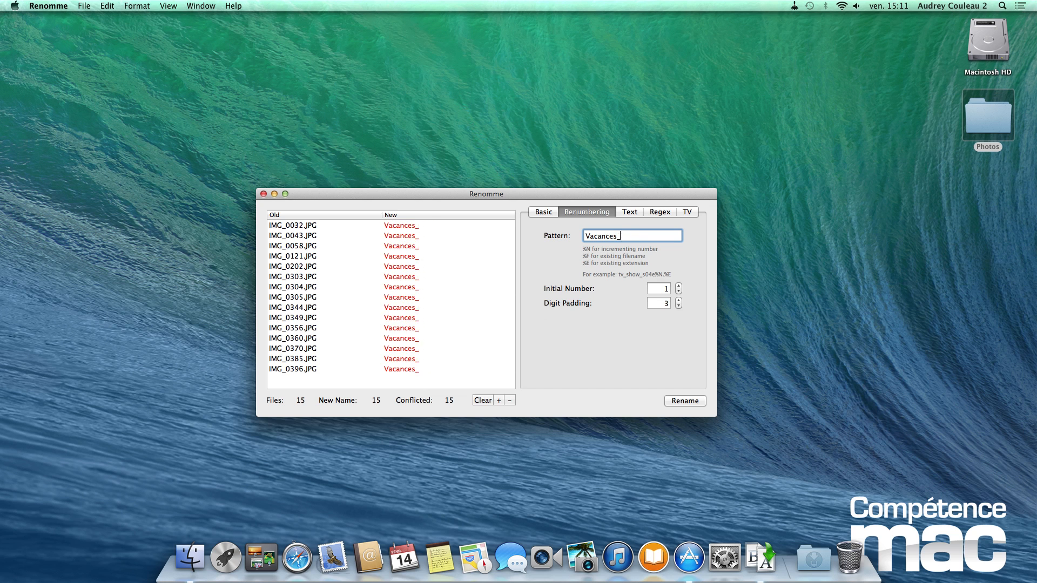
key("BackSpace")
key("BackSpace")
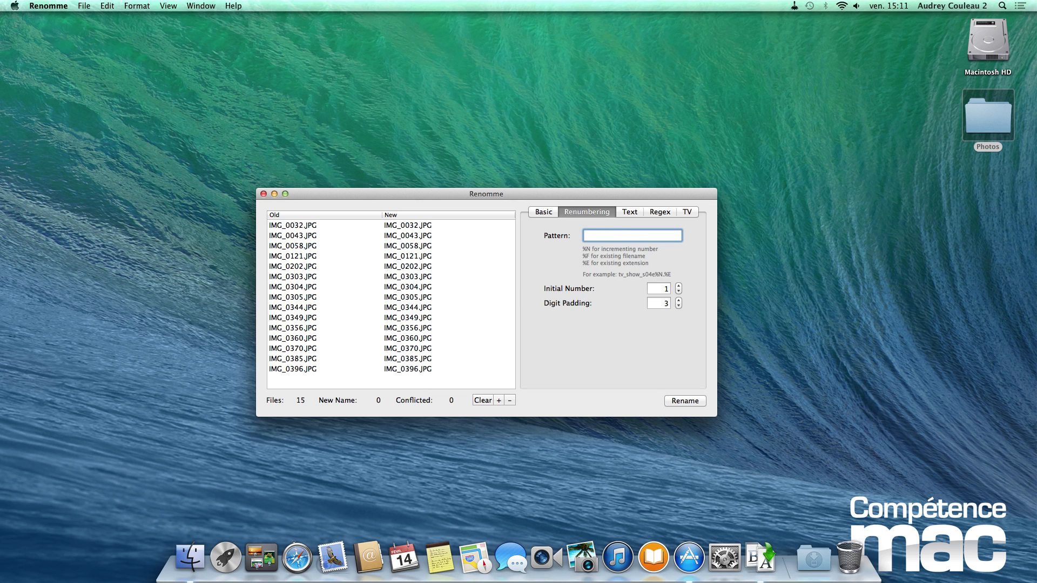
Set a Regex replacement that changes "IMG_" to "Vacances_" in the file names
left_click(664, 212)
left_click(627, 214)
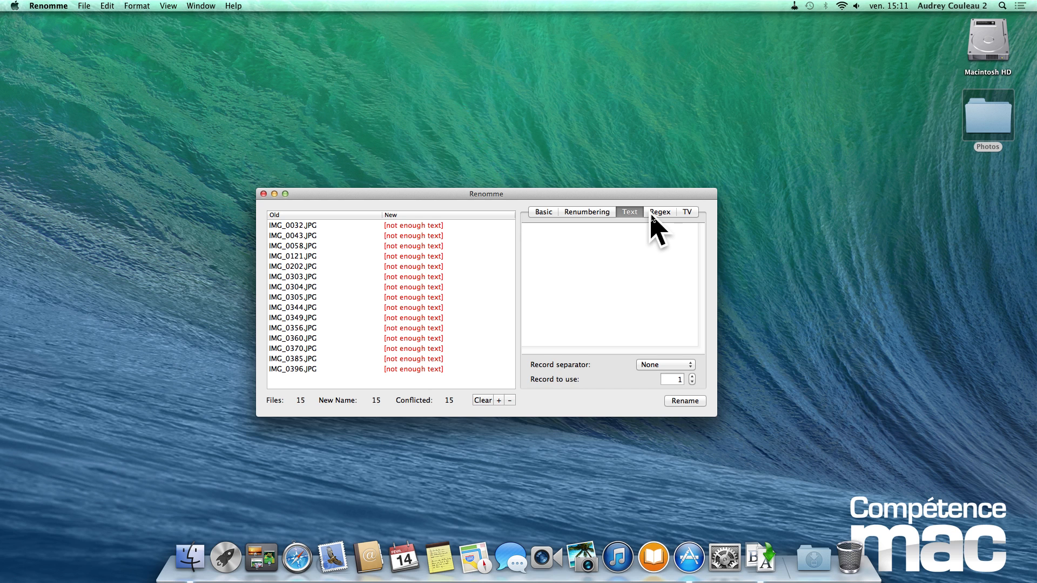
left_click(652, 217)
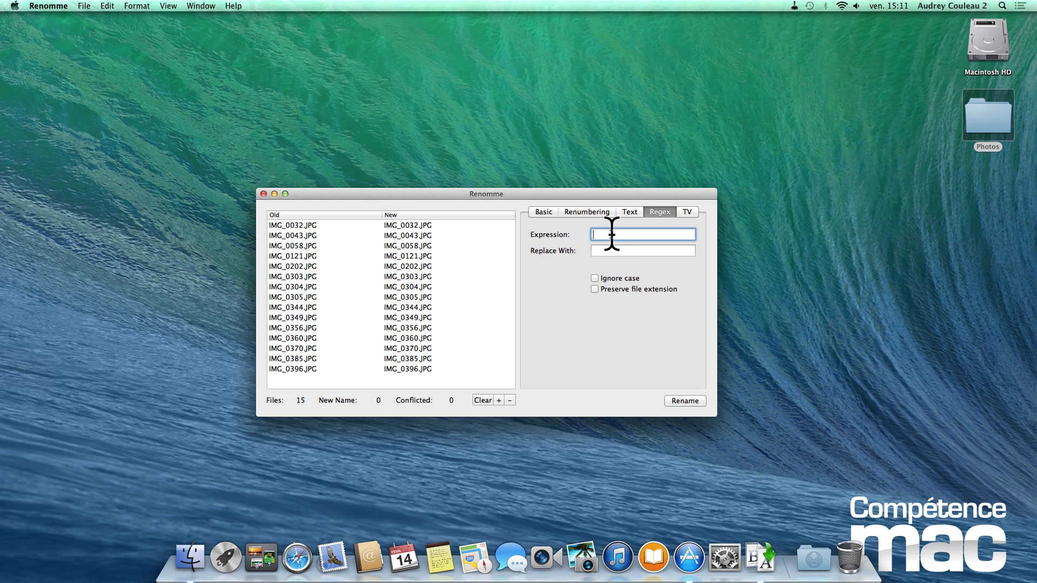
type("I")
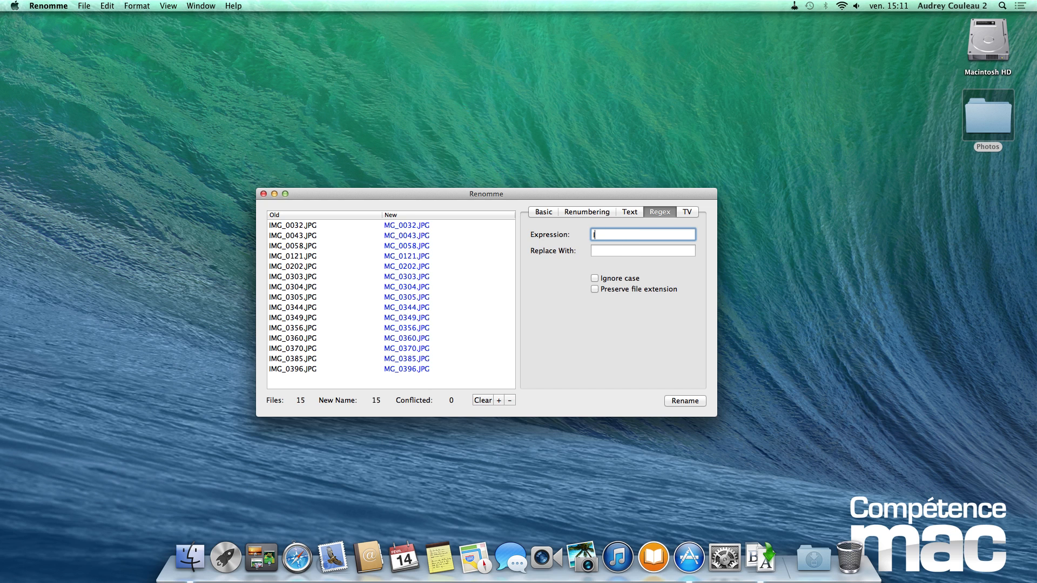
type("MG")
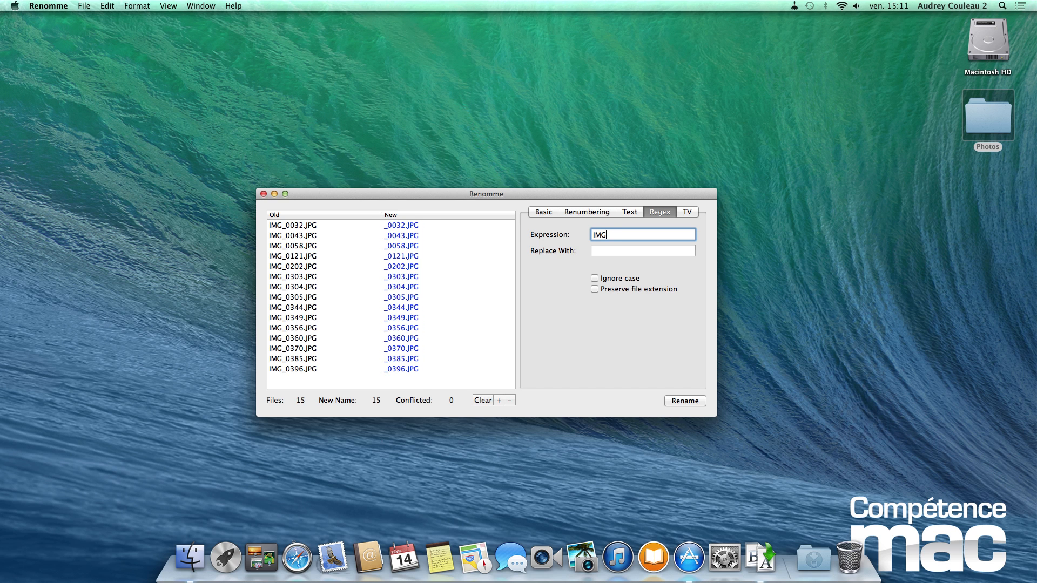
type("_")
left_click(642, 250)
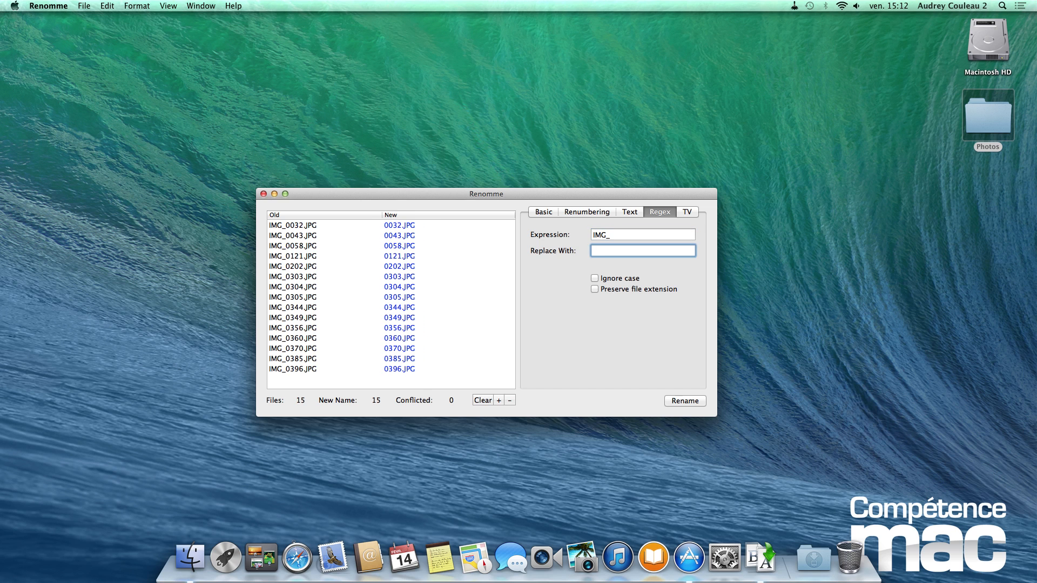
type("Vacan")
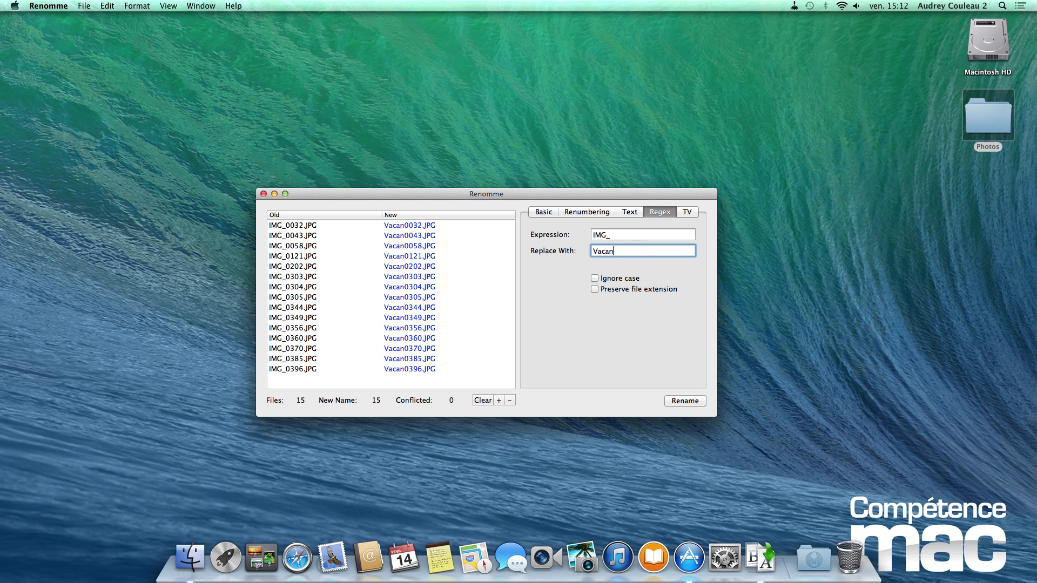
type("ces_")
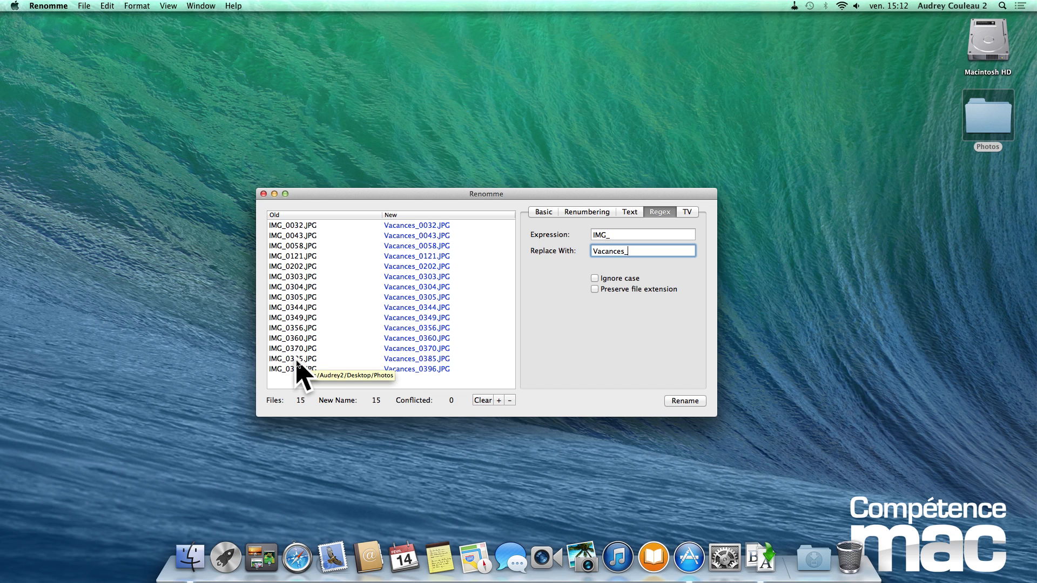
Switch the Regex option Ignore case on and off, and enable Preserve file extension
left_click(594, 279)
left_click(594, 279)
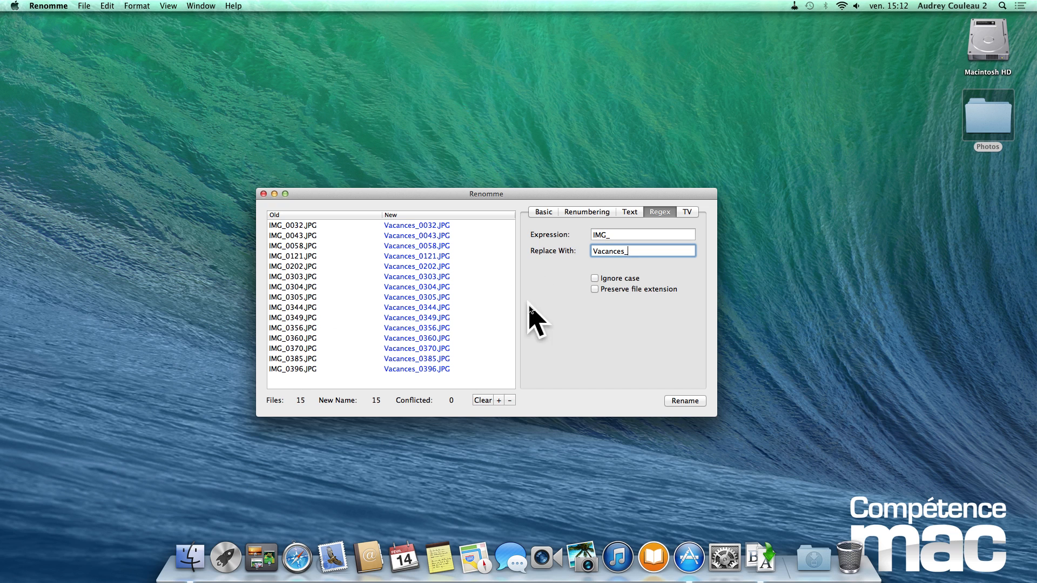
left_click(595, 289)
Clear both the Regex replacement text and its search expression
key("BackSpace")
key("BackSpace")
key("BackSpace")
key("BackSpace")
key("BackSpace")
key("BackSpace")
key("BackSpace")
key("BackSpace")
key("BackSpace")
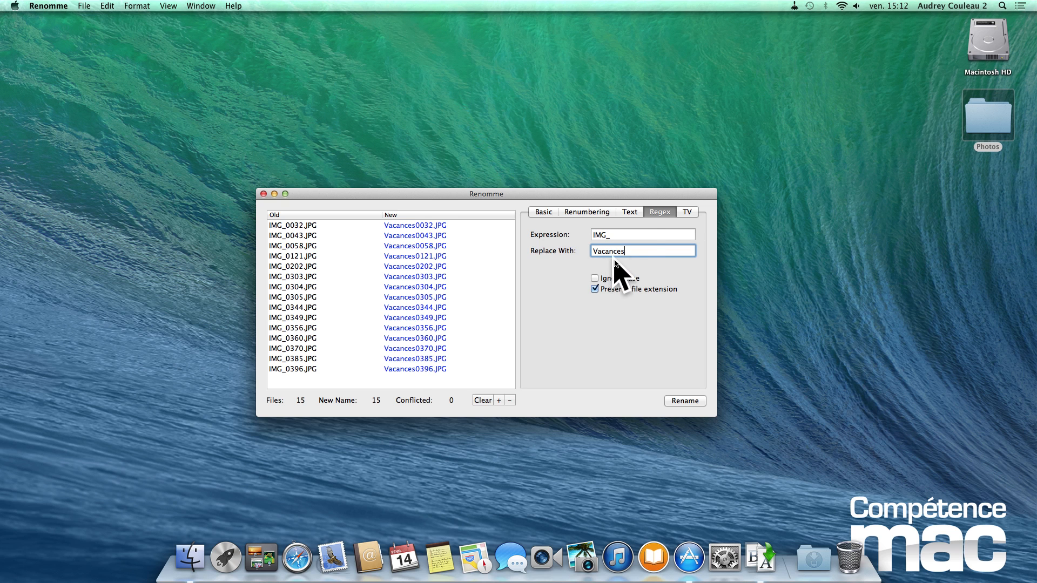
double_click(624, 235)
key("BackSpace")
View the TV renaming options, return to the Basic ones and reopen the Photos folder on the desktop
left_click(687, 212)
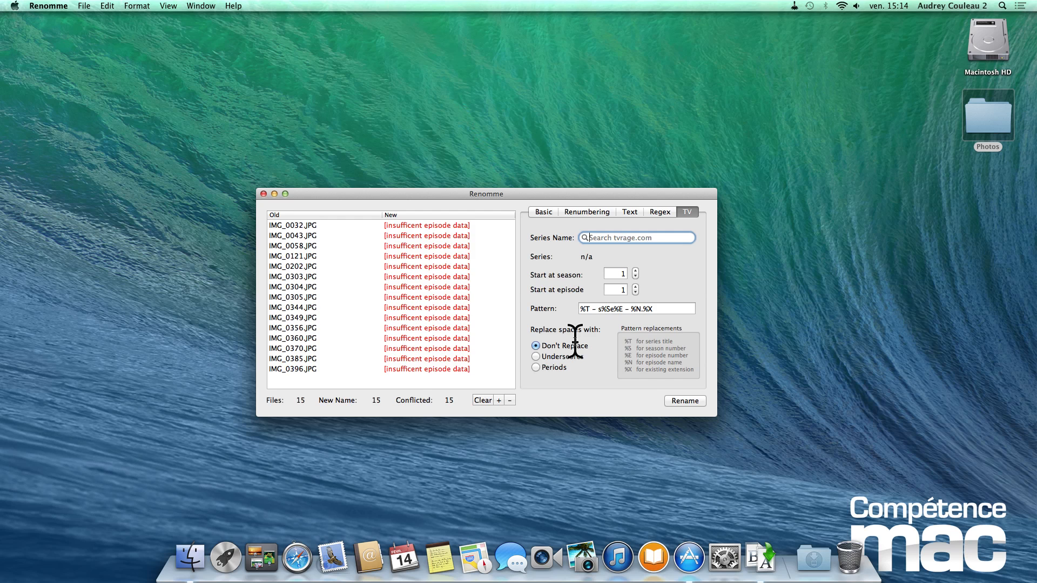
left_click(538, 212)
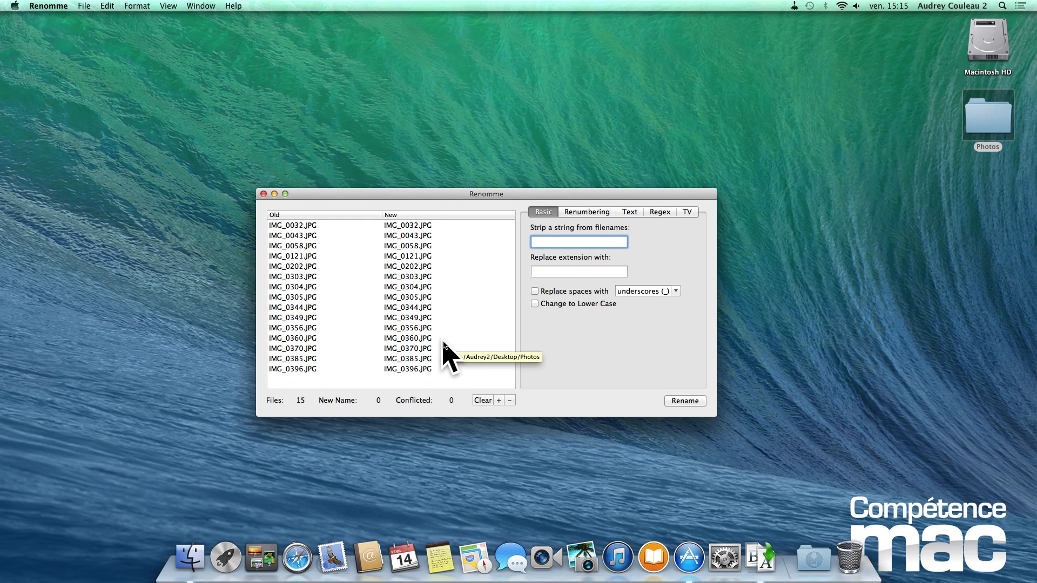
double_click(983, 120)
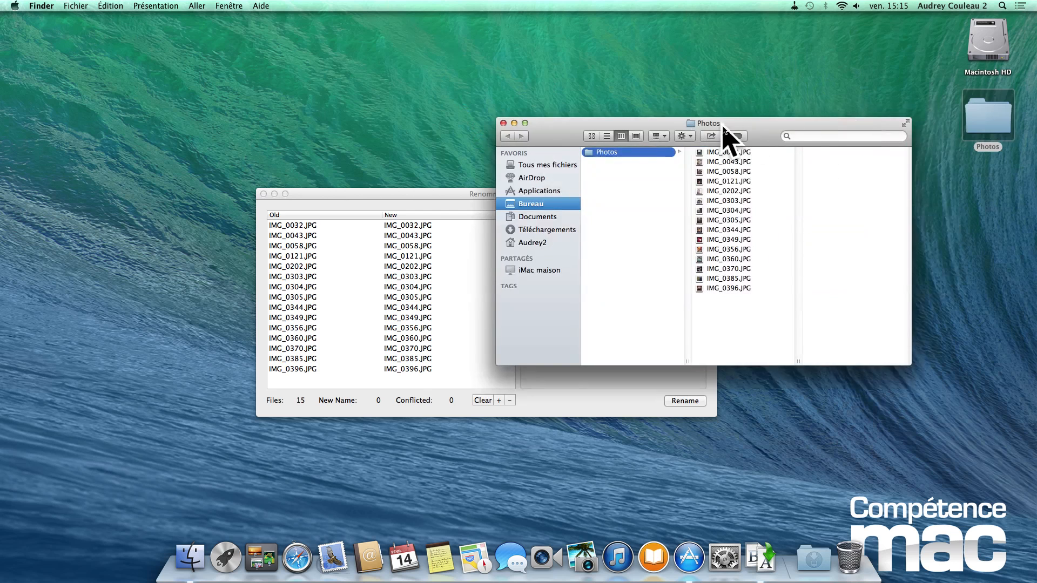
Move the Photos folder window off the renaming options and set the Renumbering pattern to "Vacances_%N.%E"
left_click_drag(642, 129, 766, 288)
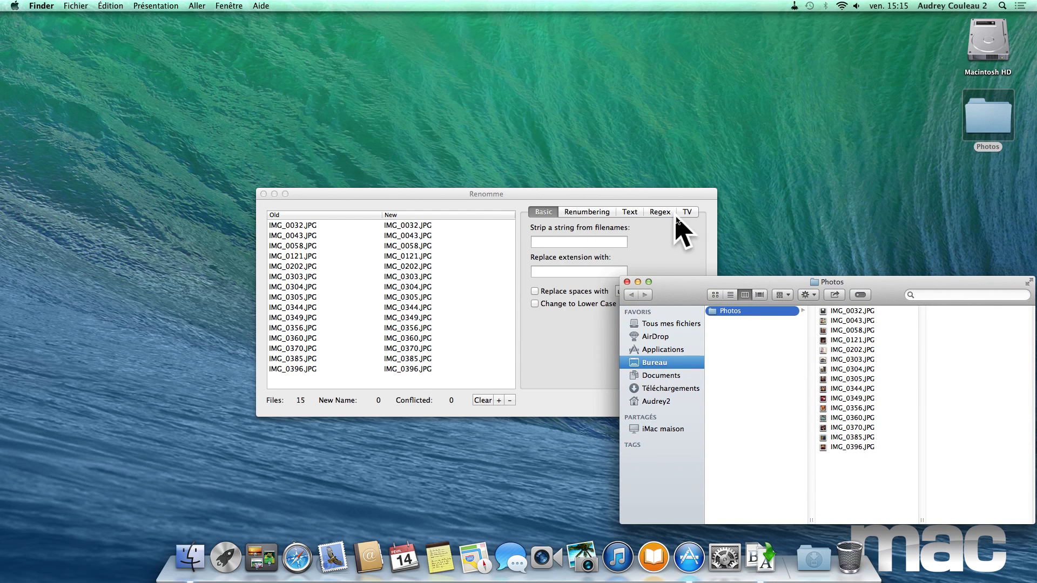
left_click(526, 202)
left_click(577, 215)
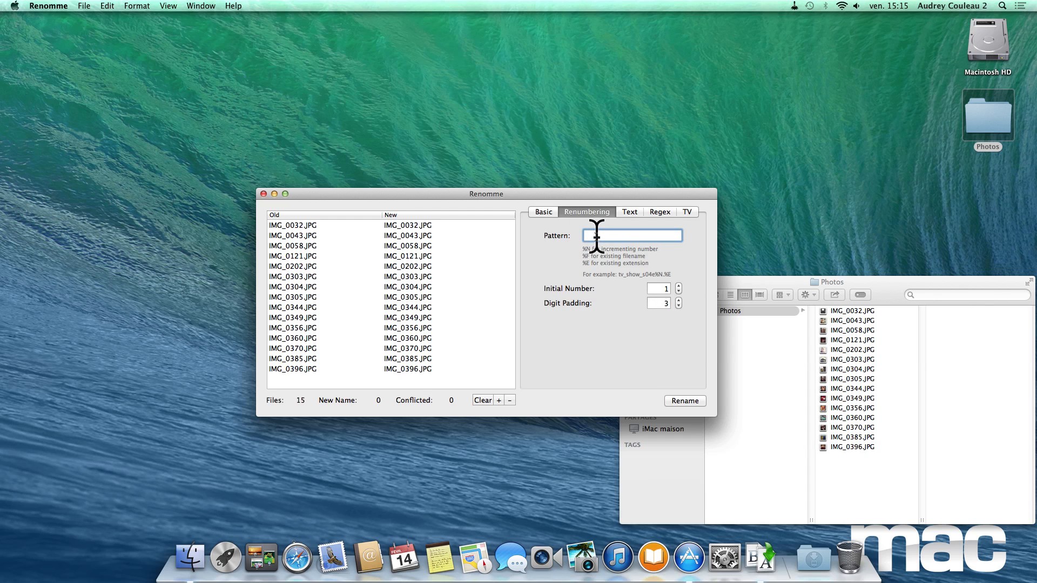
type("Vacances")
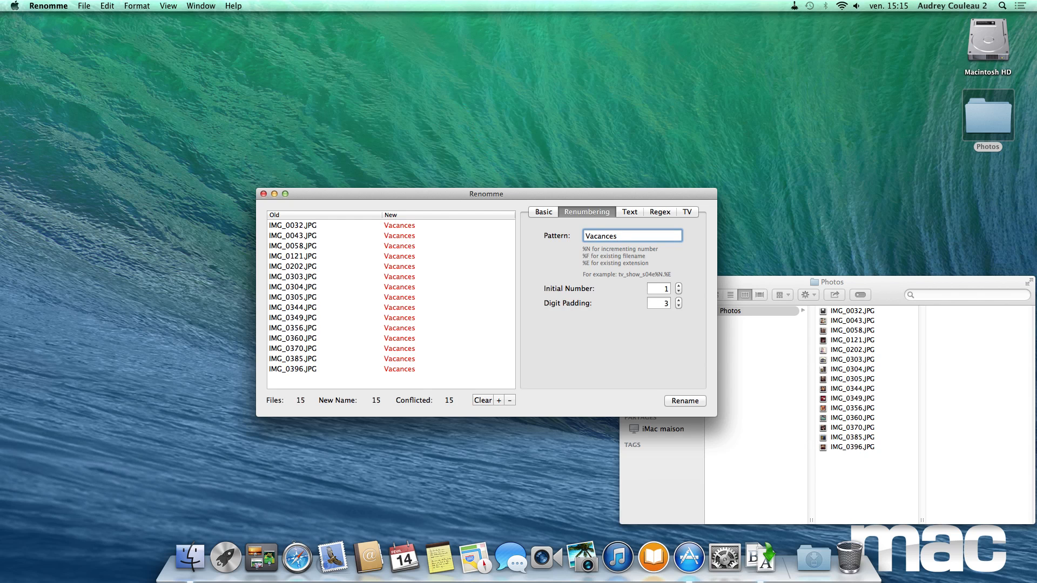
type("_%N")
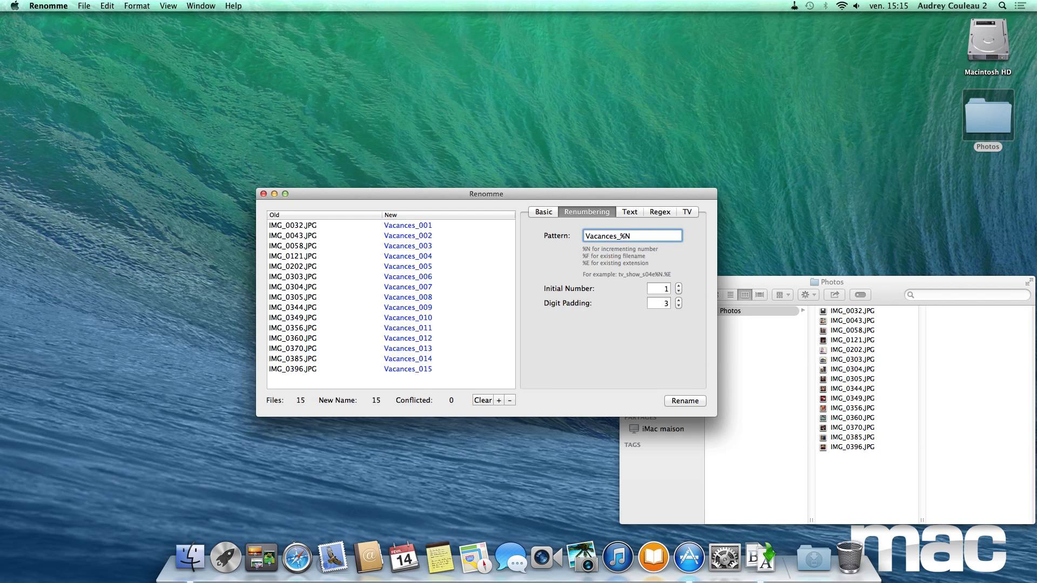
type(".%E")
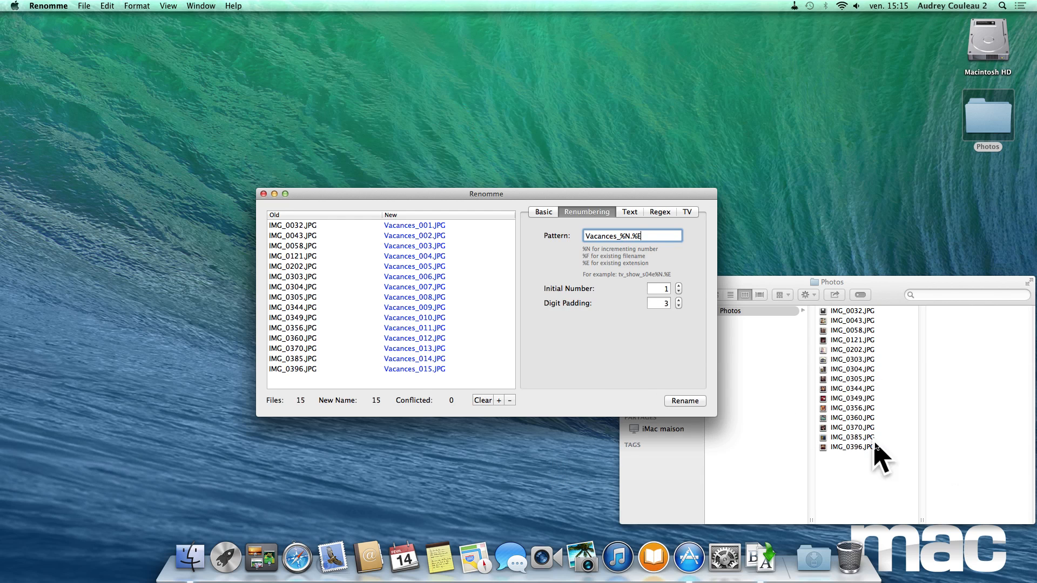
Rename all the listed images with the numbering pattern, acknowledge completion and check the new names in the Photos folder window
left_click(691, 402)
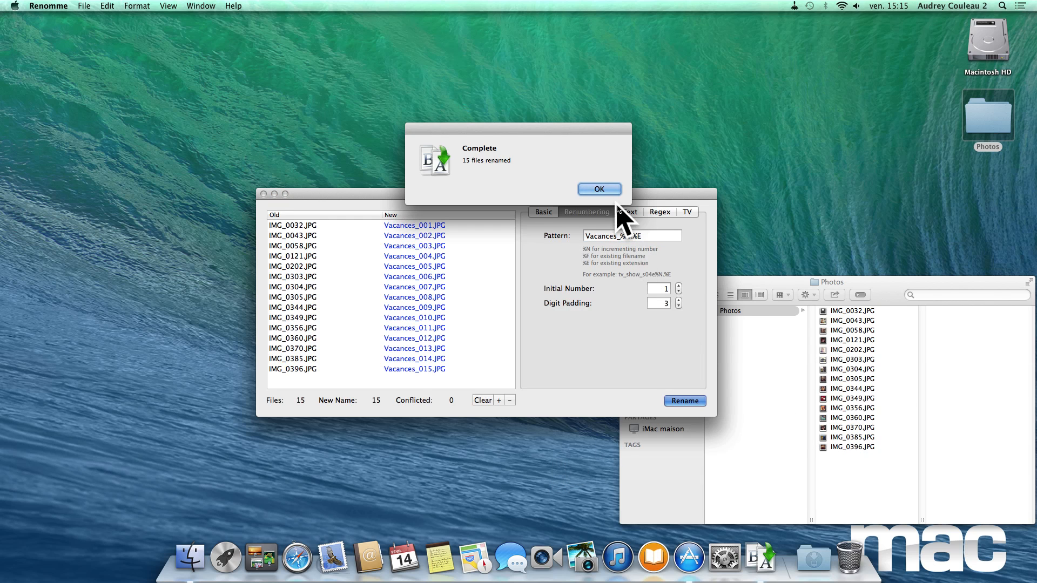
left_click(601, 188)
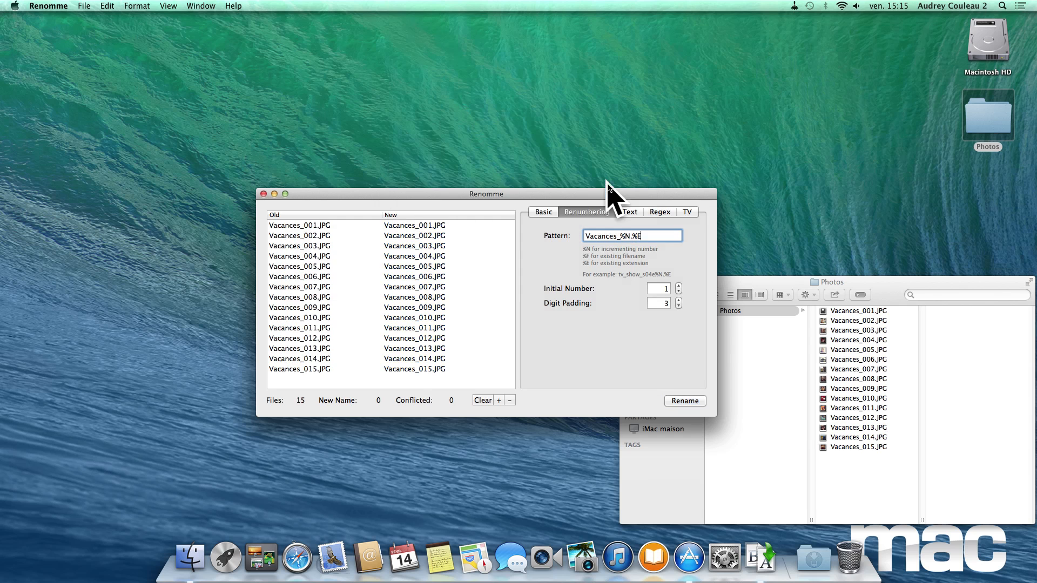
left_click(764, 380)
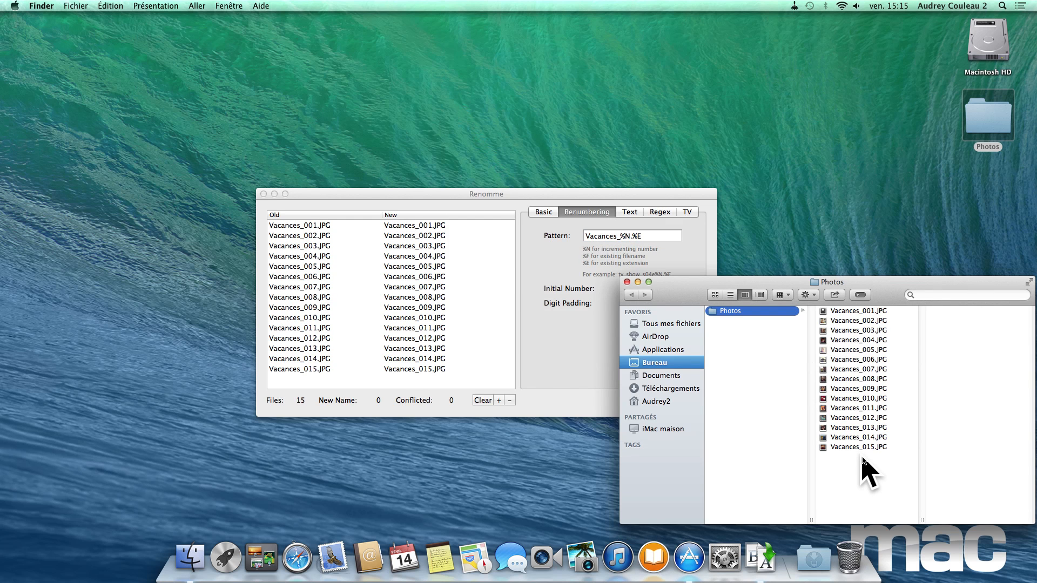
left_click_drag(890, 290, 834, 276)
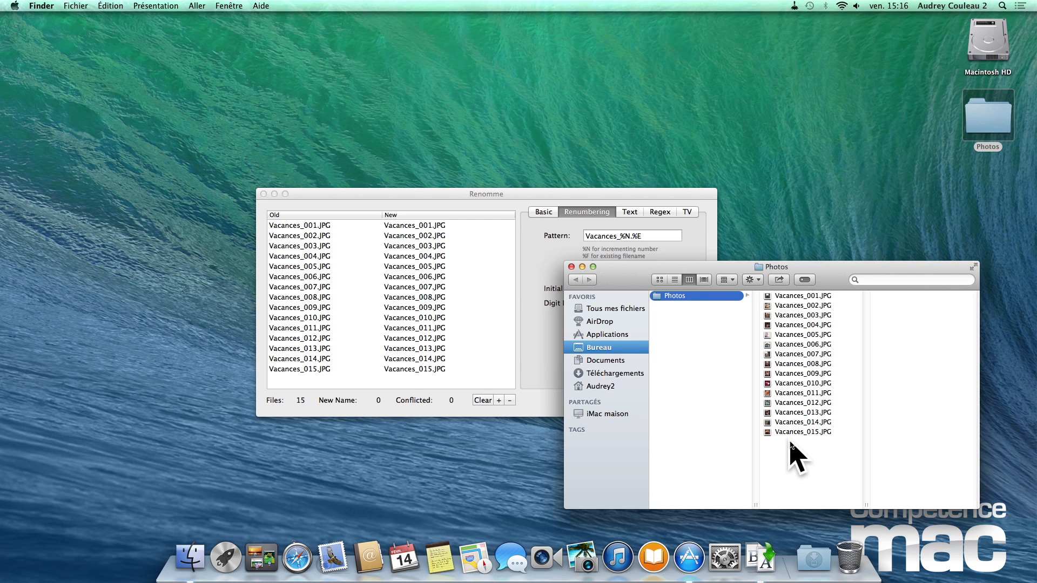
Quit Renomme and close the Photos folder window
left_click(463, 196)
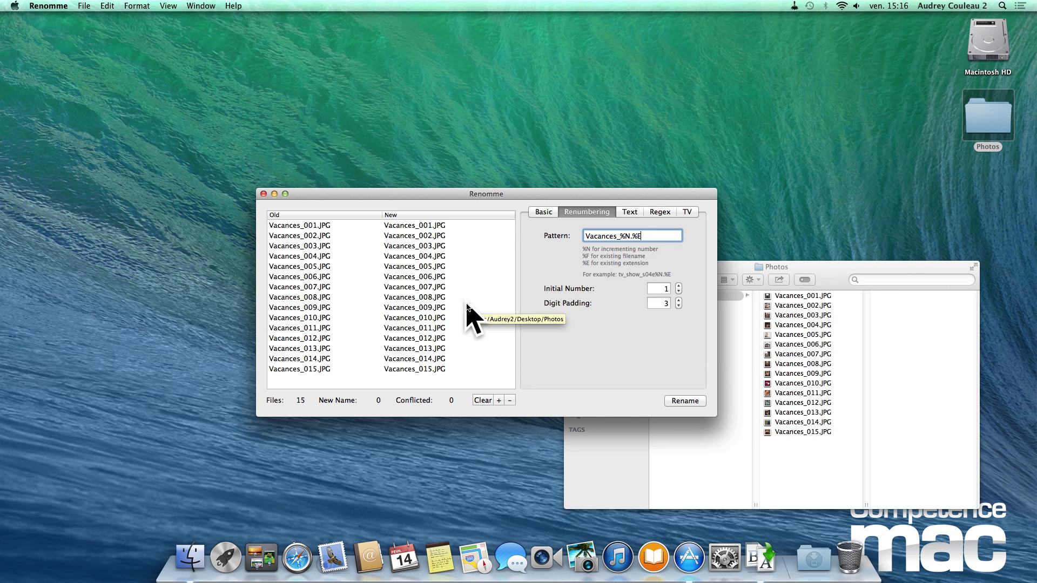
key("super+q")
key("super+w")
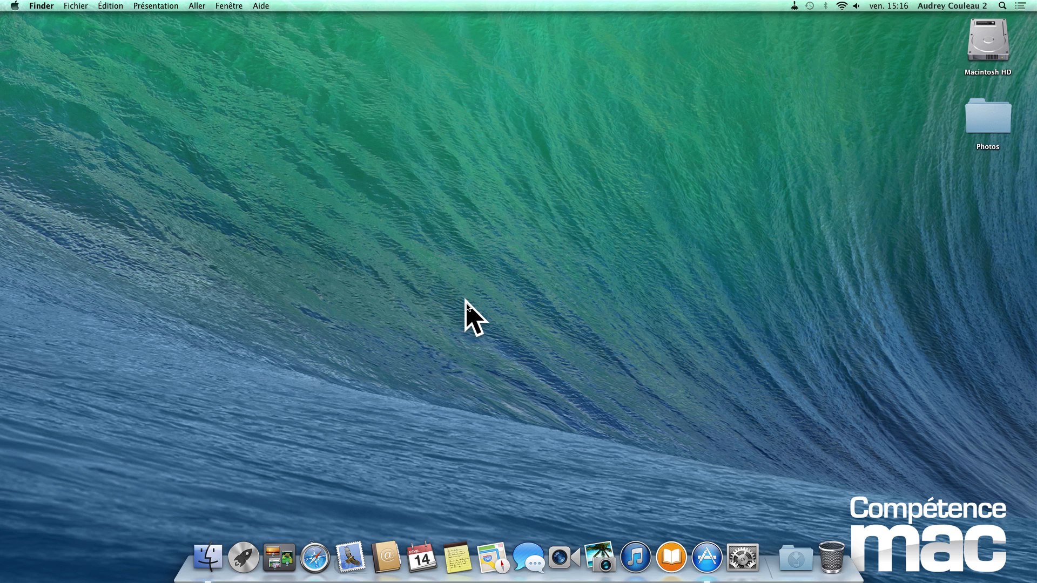